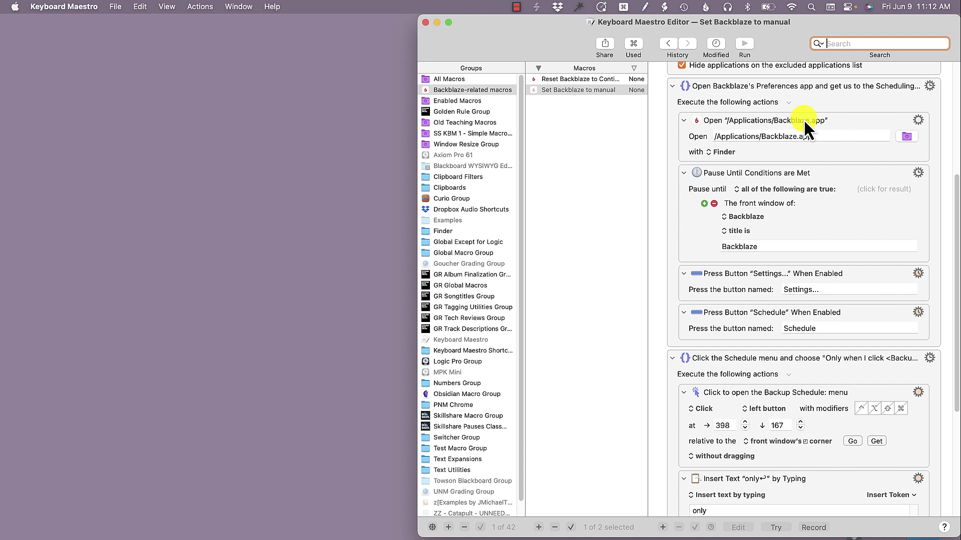
Open the Backblaze preferences window and place it beside the Keyboard Maestro editor.
left_click(704, 11)
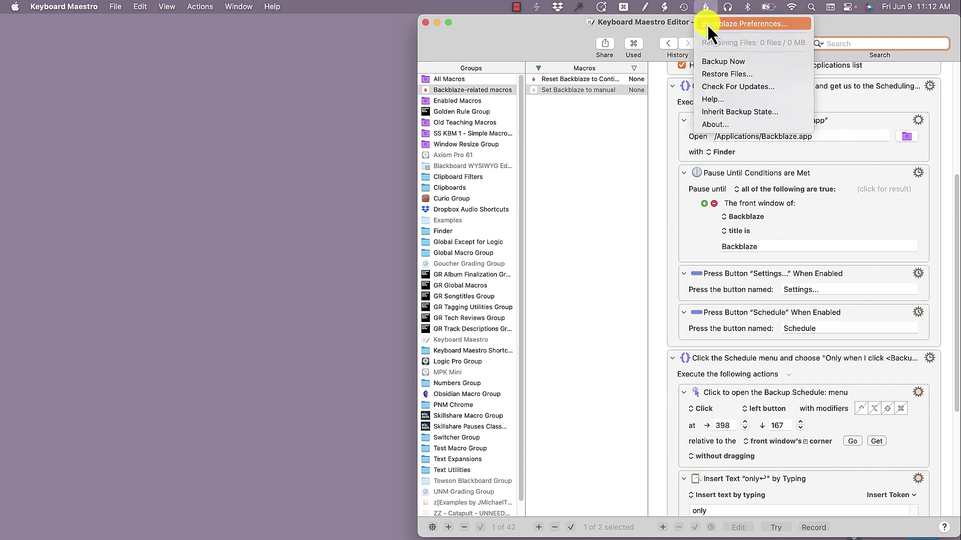
left_click(707, 24)
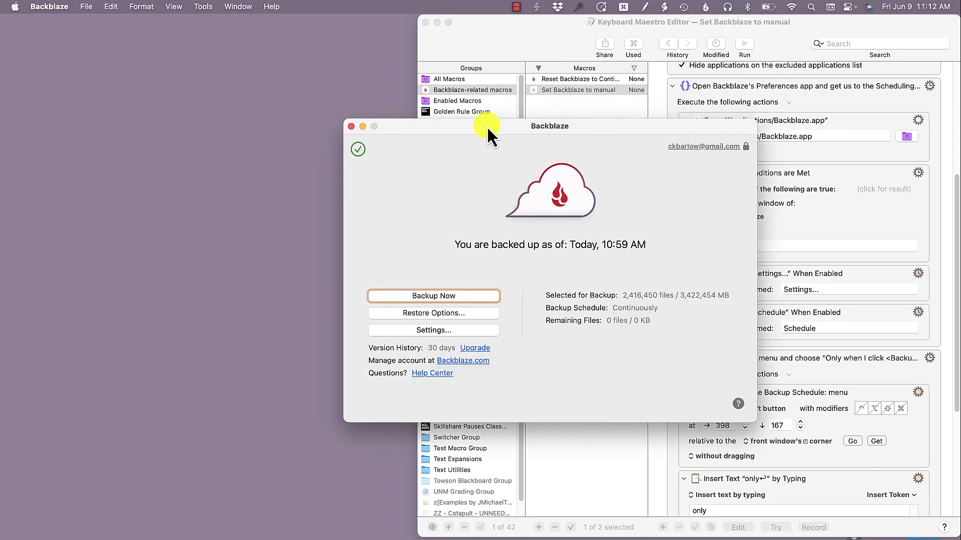
left_click_drag(488, 126, 145, 127)
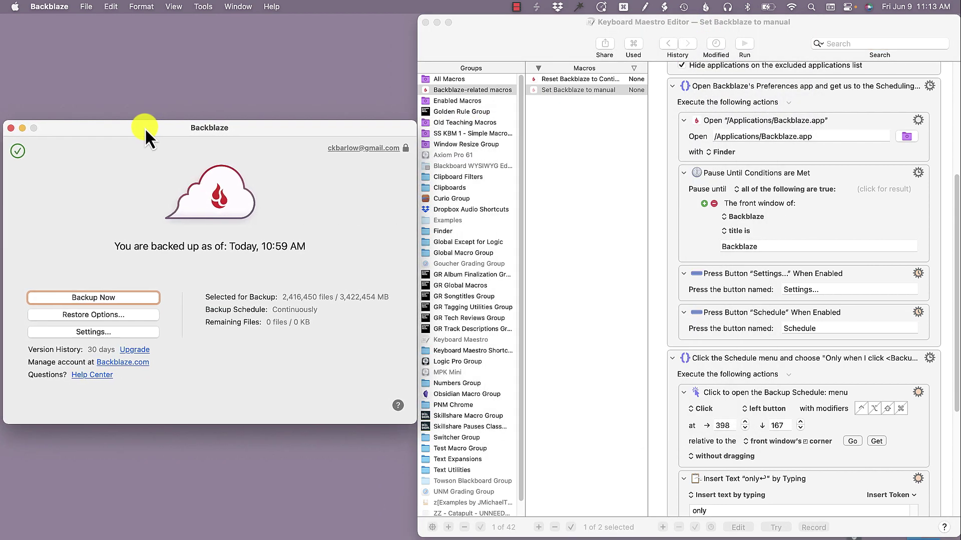
Examine the Display Text and Hide Other Applications actions at the start of the "Set Backblaze to manual" macro.
scroll(822, 149, "up", 3)
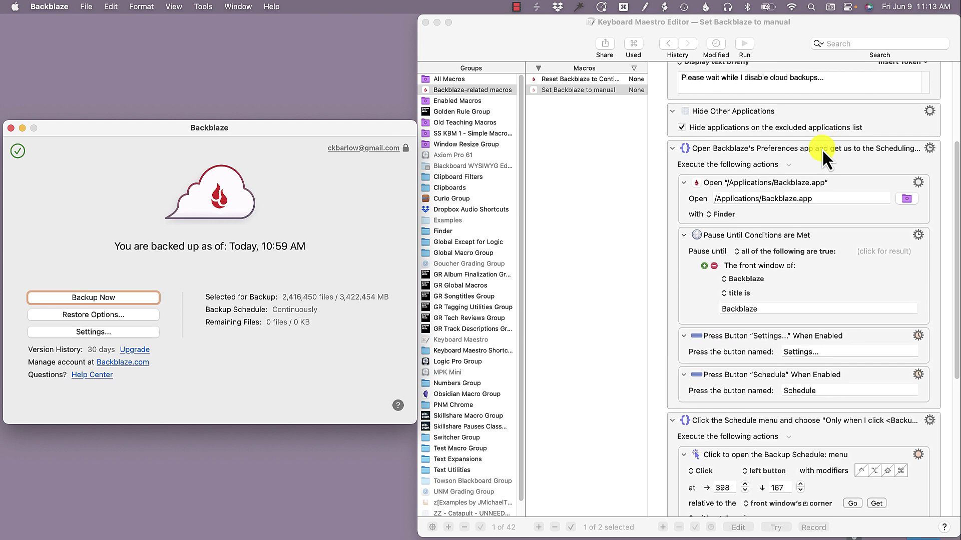
left_click(794, 110)
scroll(794, 111, "up", 5)
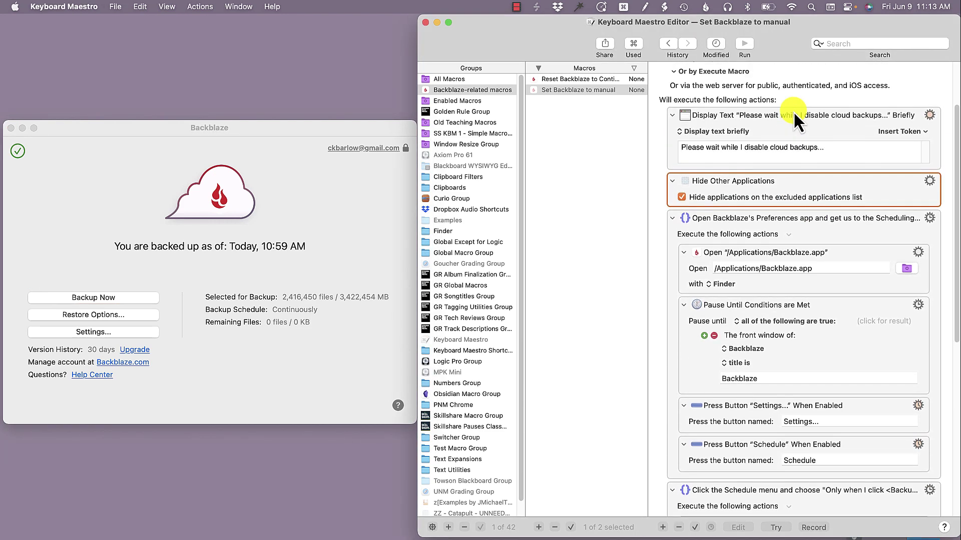
left_click(795, 154)
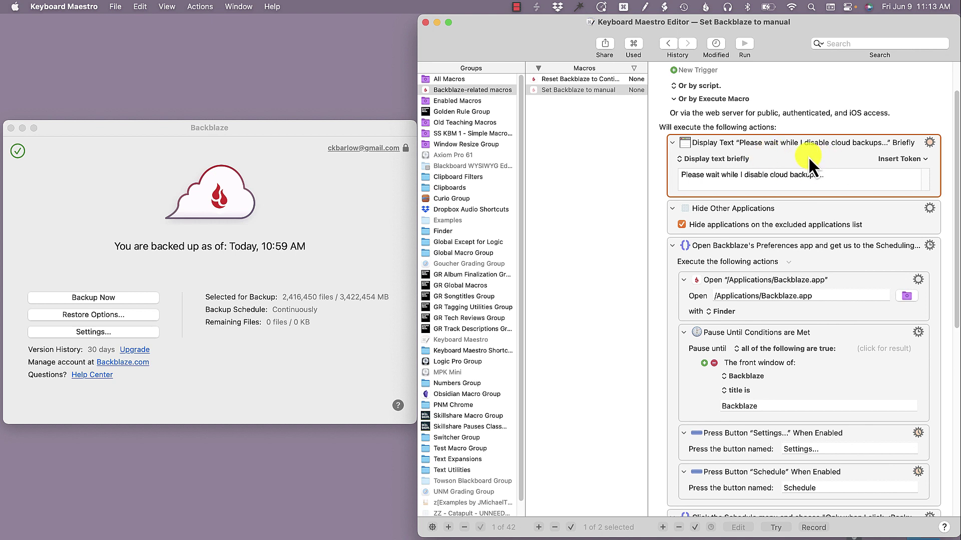
scroll(809, 156, "down", 3)
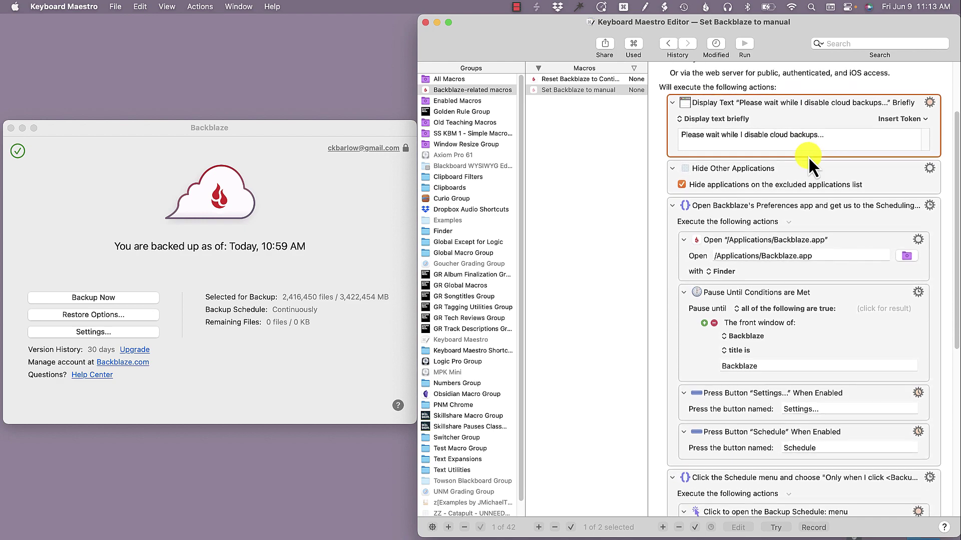
scroll(809, 157, "down", 3)
left_click(812, 101)
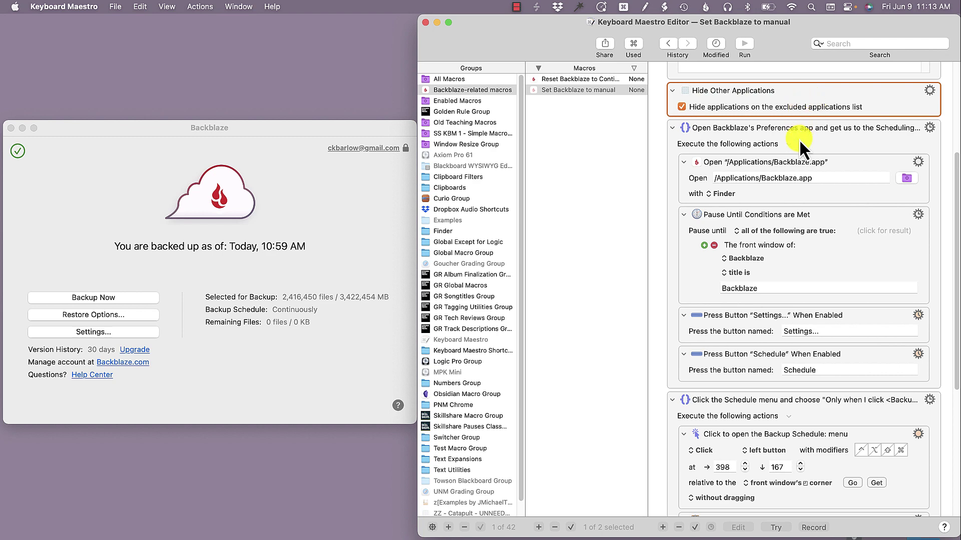
scroll(800, 139, "down", 2)
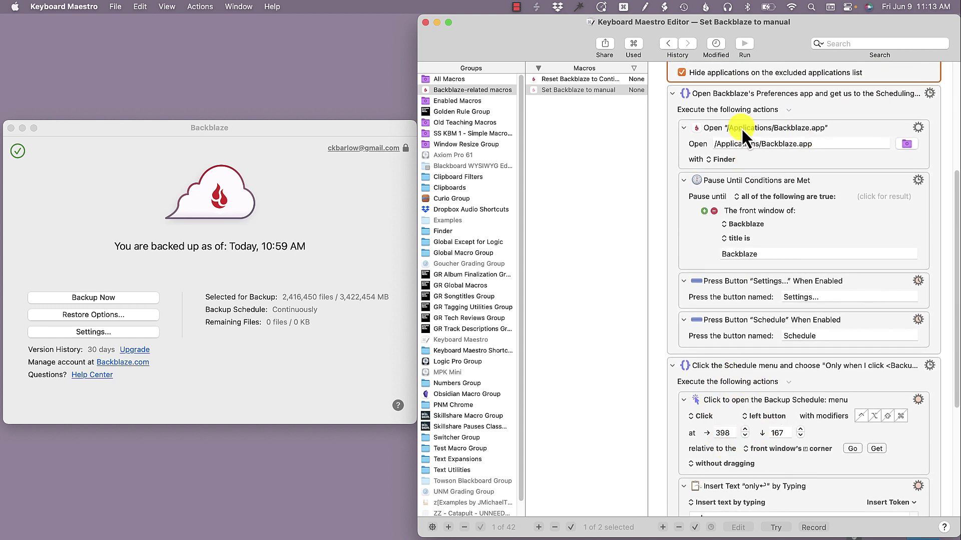
Collapse and re-expand the action group that opens Backblaze's Preferences app to see how its actions are grouped.
left_click(729, 99)
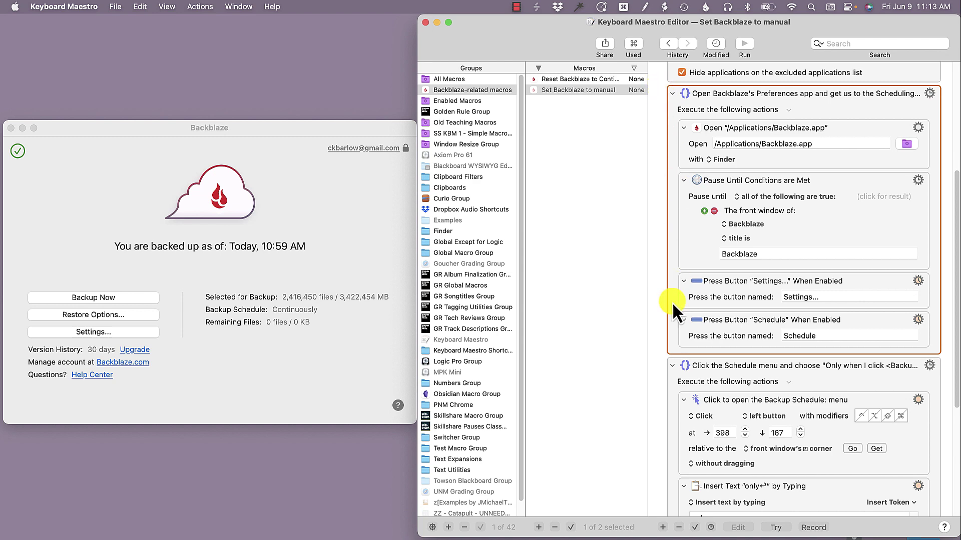
left_click(671, 94)
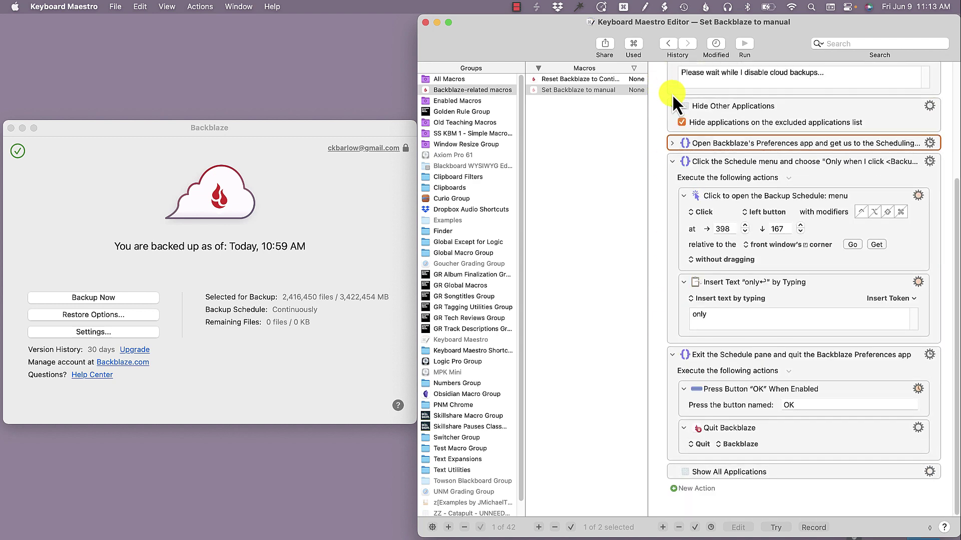
left_click(672, 143)
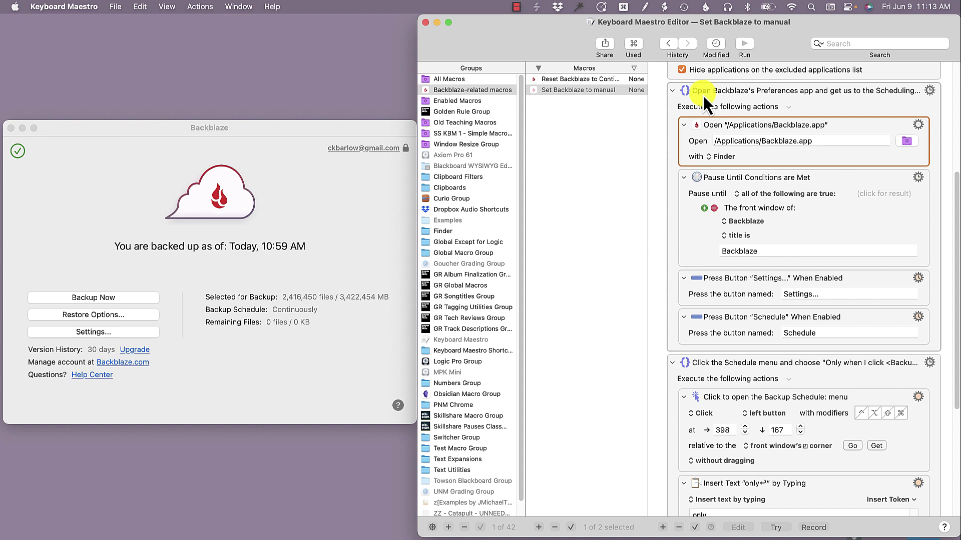
left_click(672, 91)
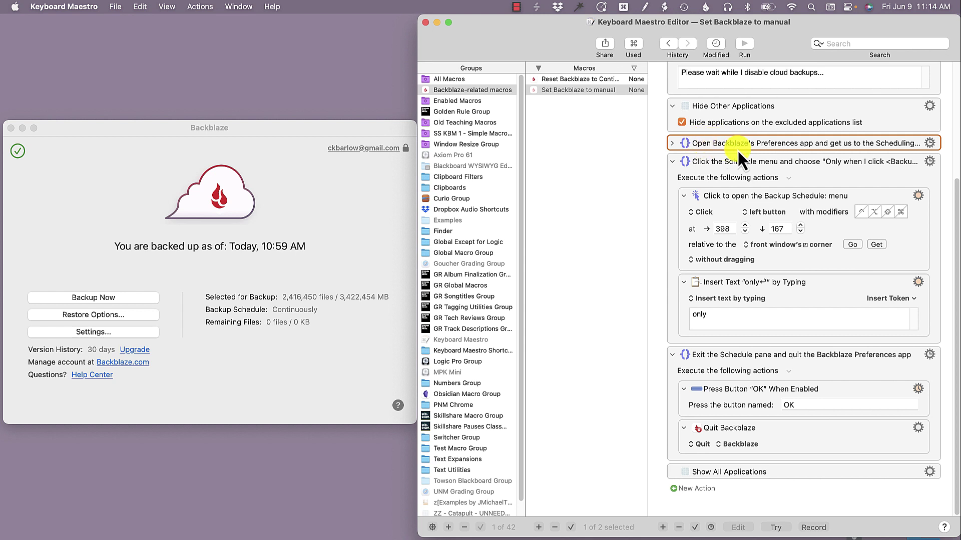
left_click(672, 144)
Examine the Open, Pause Until and Press Button "Settings..." actions in the group, comparing them with the Backblaze window.
left_click(707, 178)
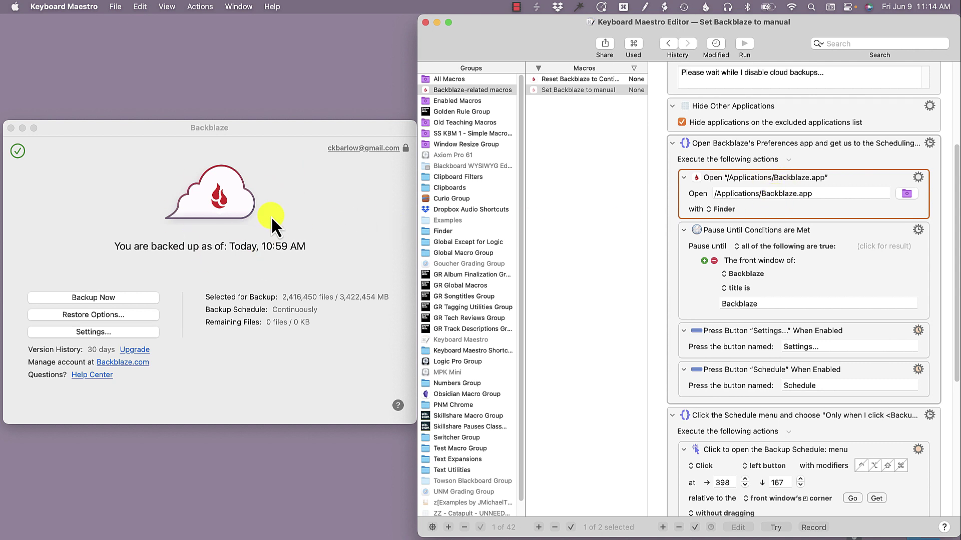
left_click(706, 288)
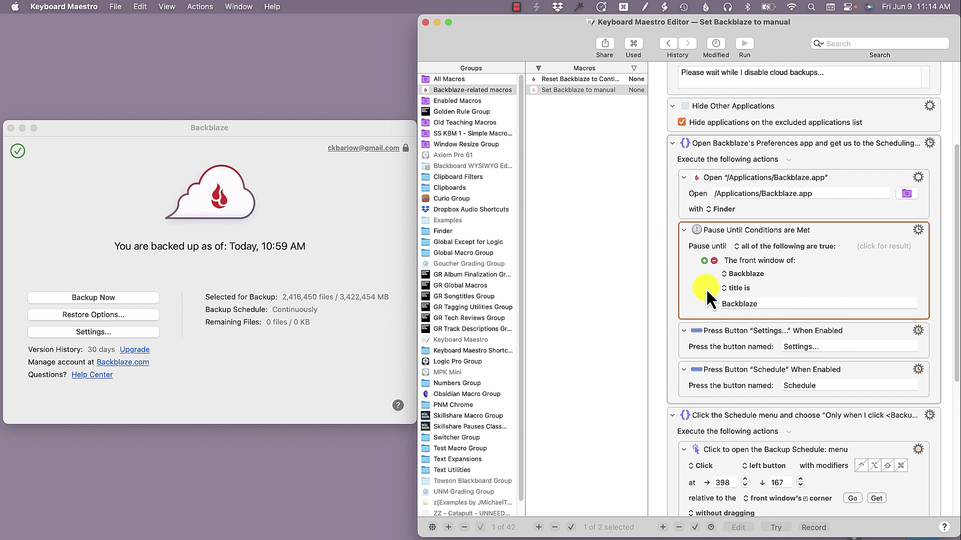
scroll(706, 288, "down", 2)
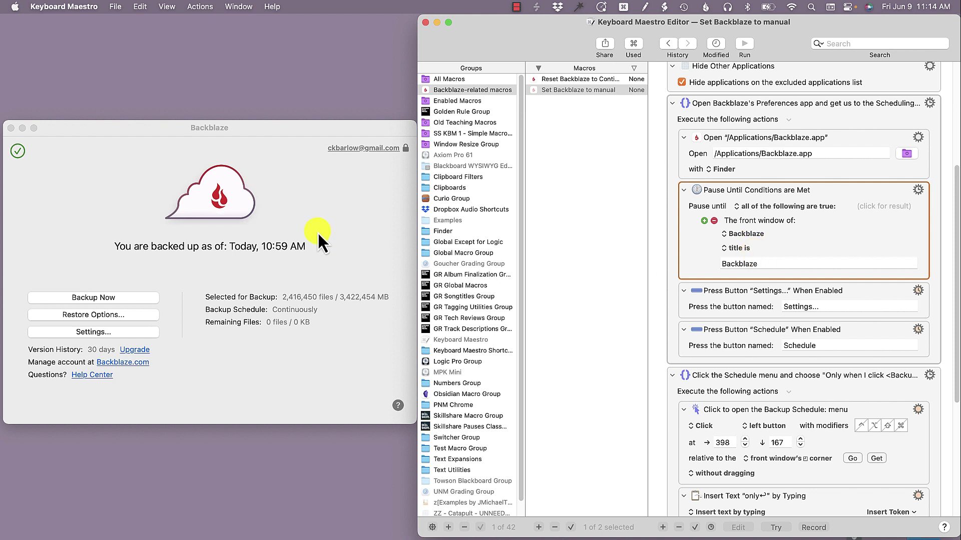
left_click(223, 144)
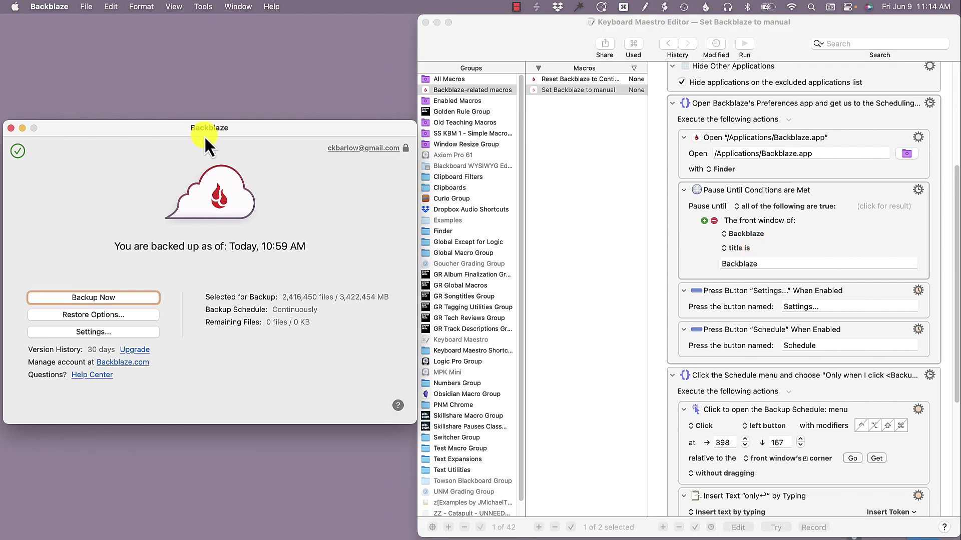
left_click(753, 293)
scroll(752, 292, "down", 3)
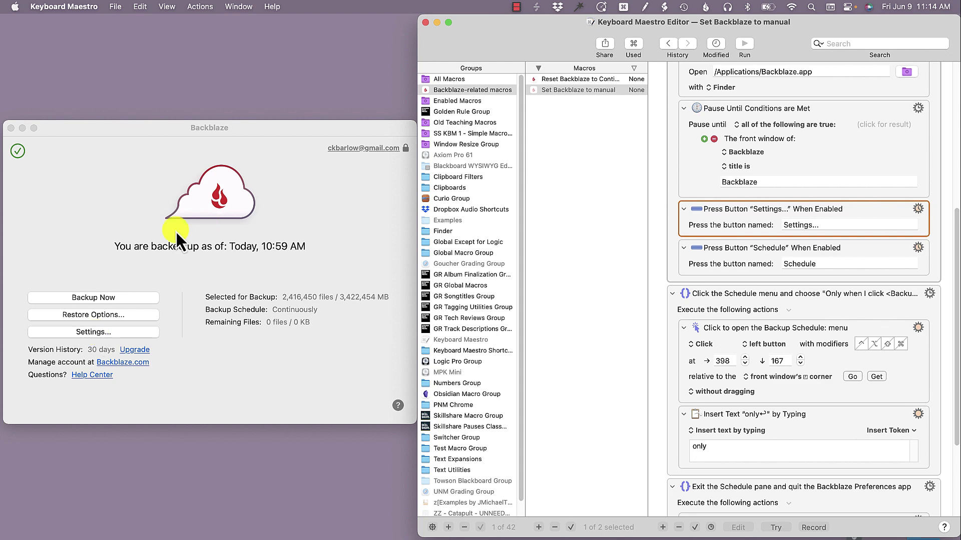
Follow the macro's button actions by hand: open Backblaze's settings and show the Schedule pane.
left_click(103, 314)
left_click(132, 325)
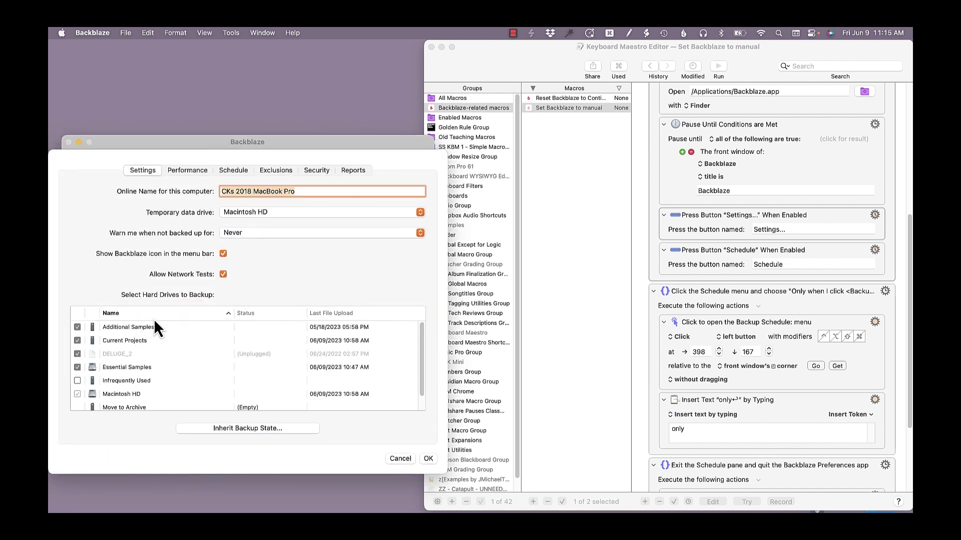
left_click(714, 263)
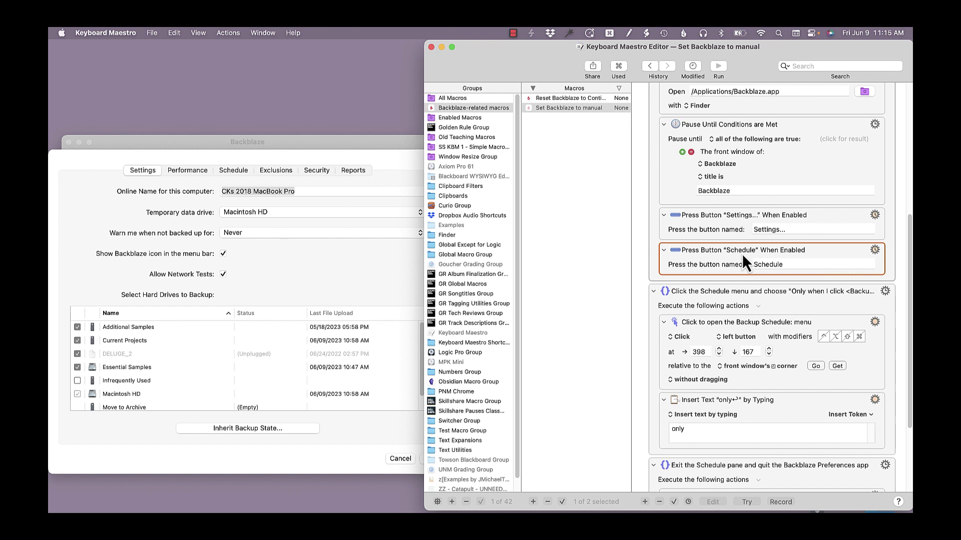
left_click(231, 171)
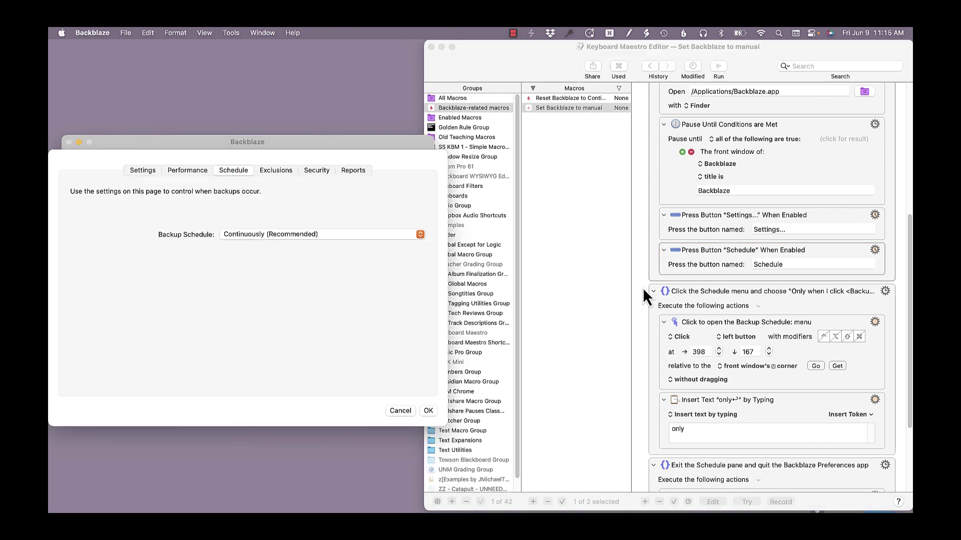
Examine the macro's action group that opens the Backup Schedule menu and inserts the text "only".
left_click(733, 292)
scroll(733, 292, "down", 4)
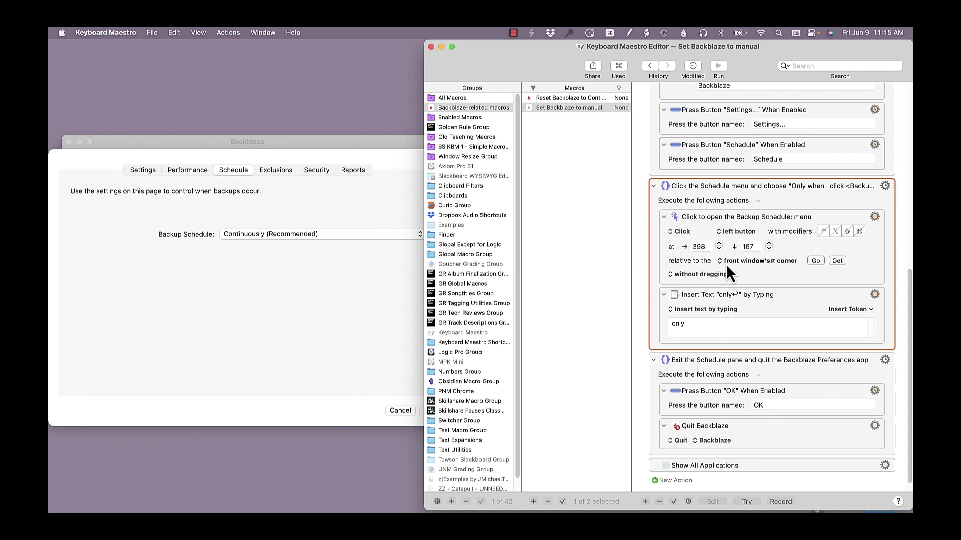
Try "Only when I click <Backup Now>" as Backblaze's backup schedule, then restore "Continuously (Recommended)".
left_click(64, 174)
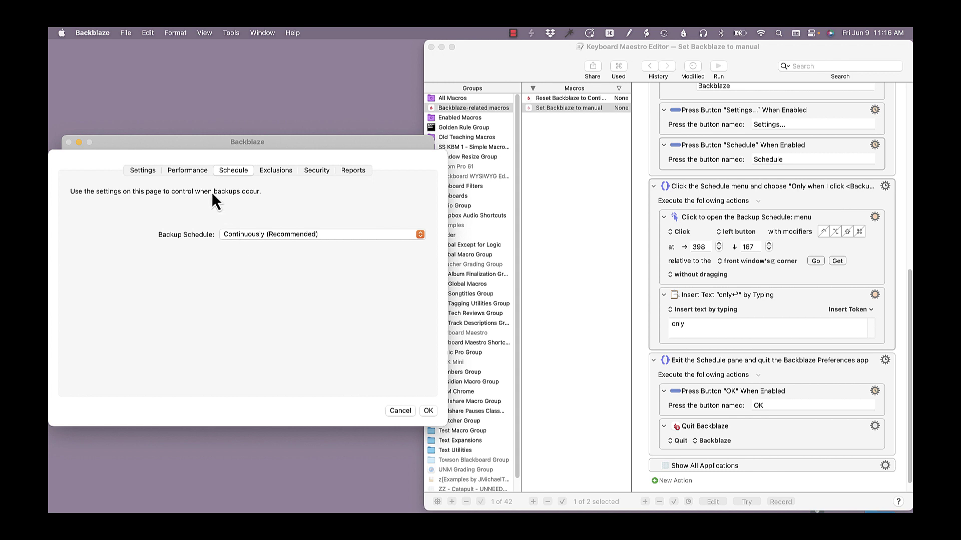
left_click(193, 175)
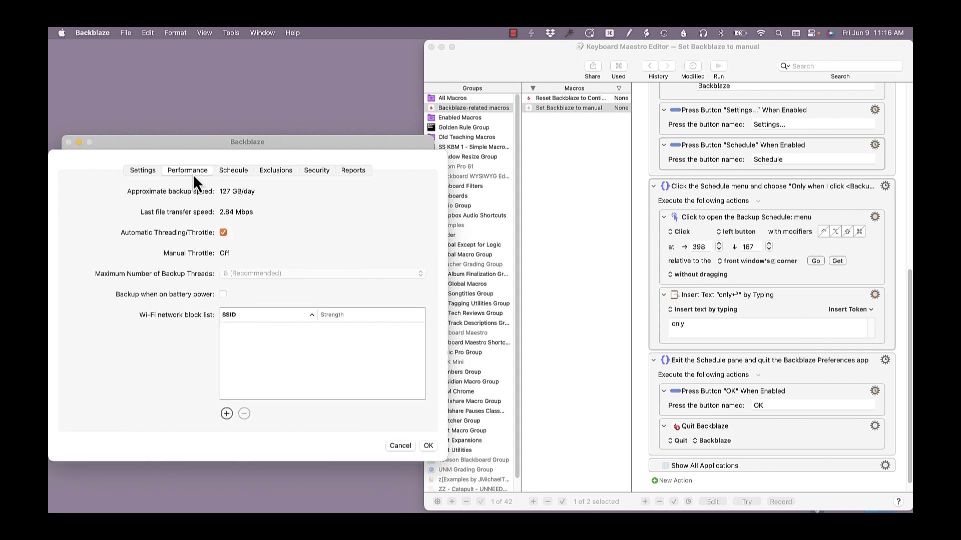
left_click(237, 175)
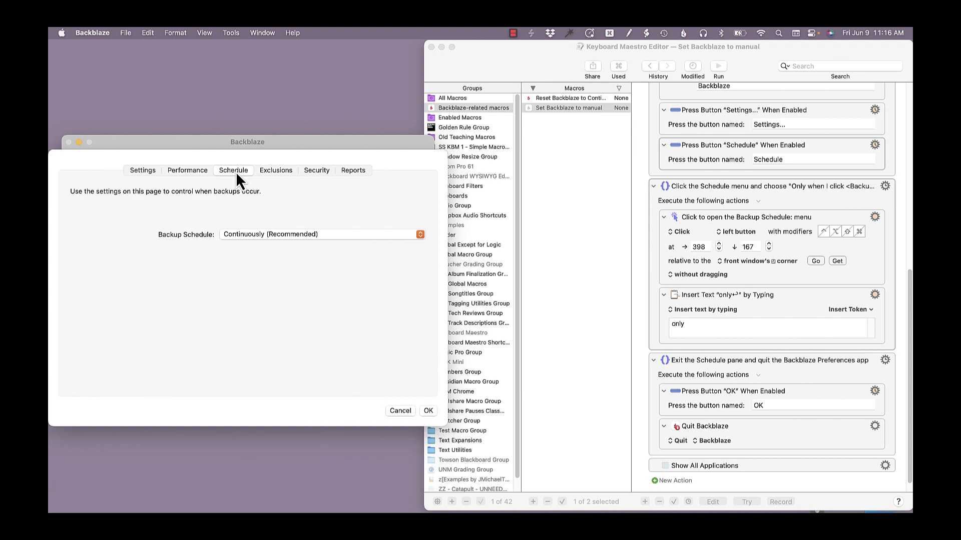
key("Tab")
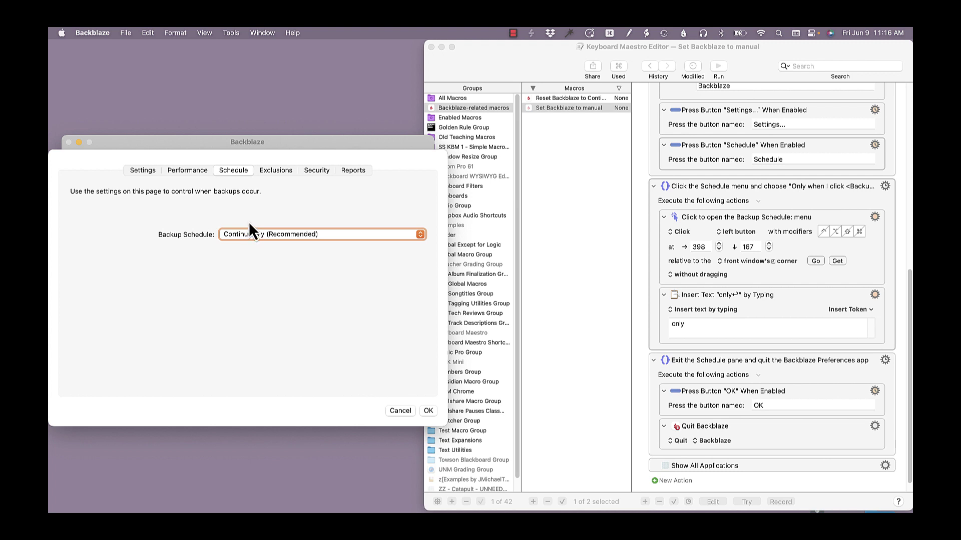
key("o")
left_click(259, 234)
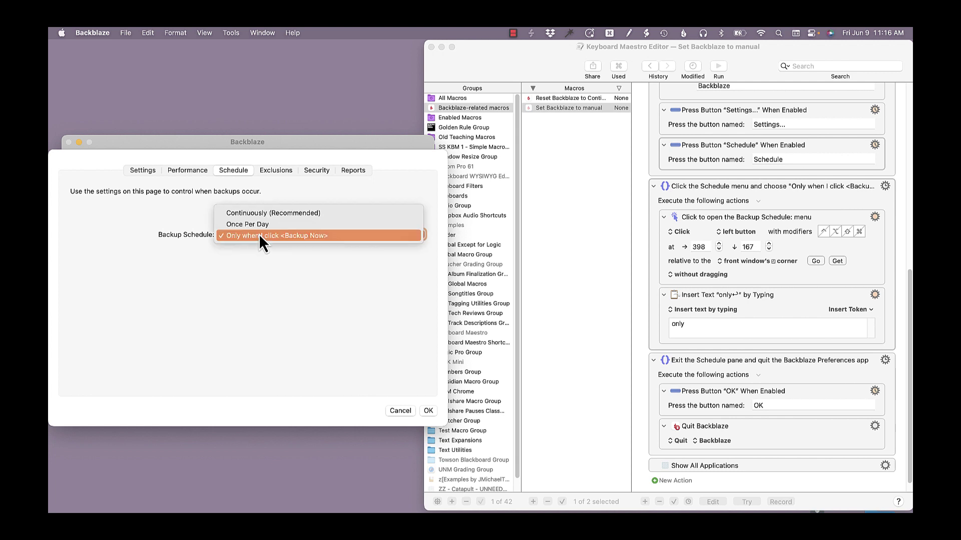
left_click(259, 216)
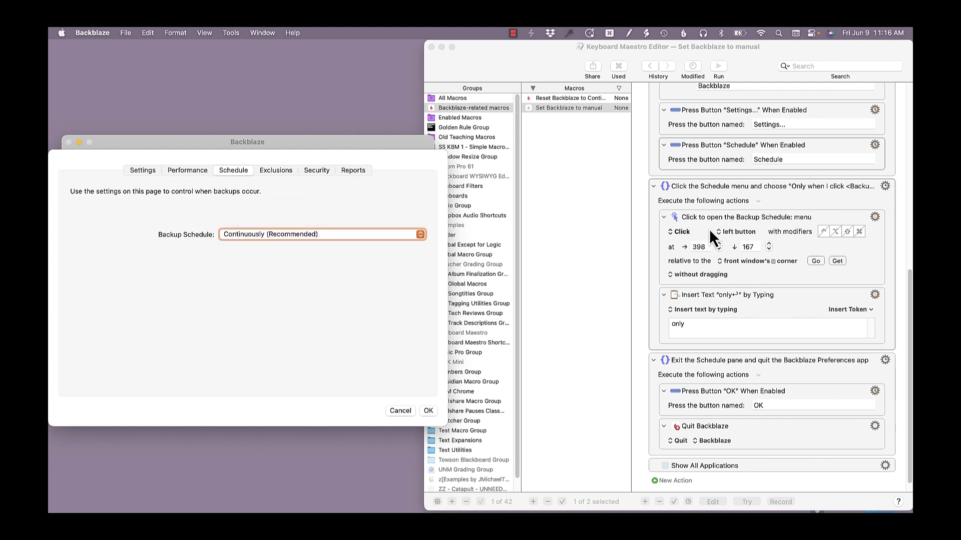
left_click(681, 231)
key("Escape")
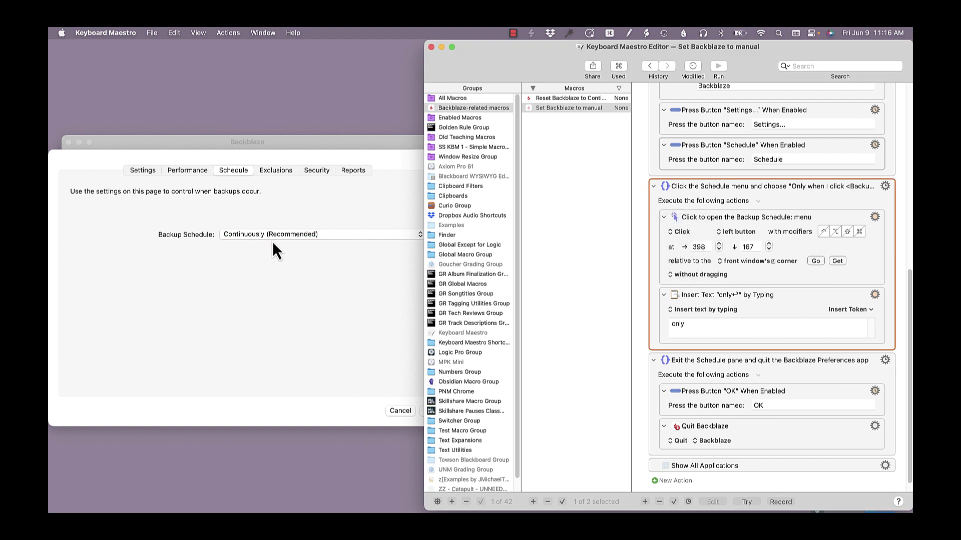
left_click(288, 220)
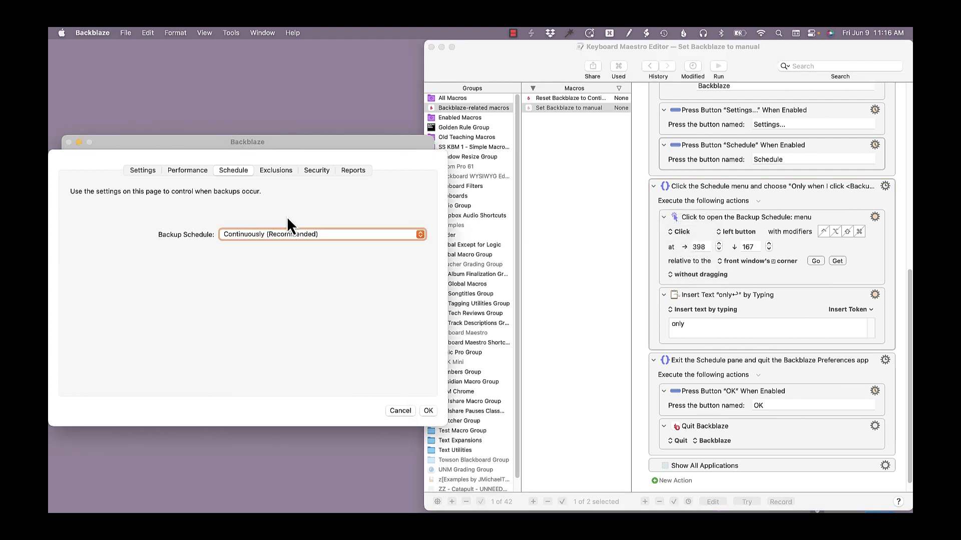
Switch to Keyboard Maestro, open its Mouse Display window and place it just below Backblaze's Backup Schedule setting.
left_click(527, 67)
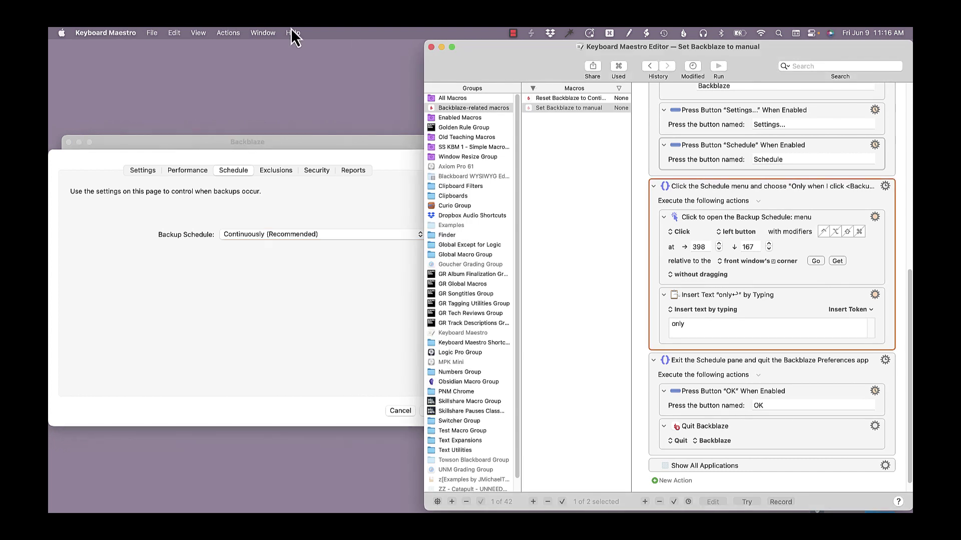
left_click(261, 32)
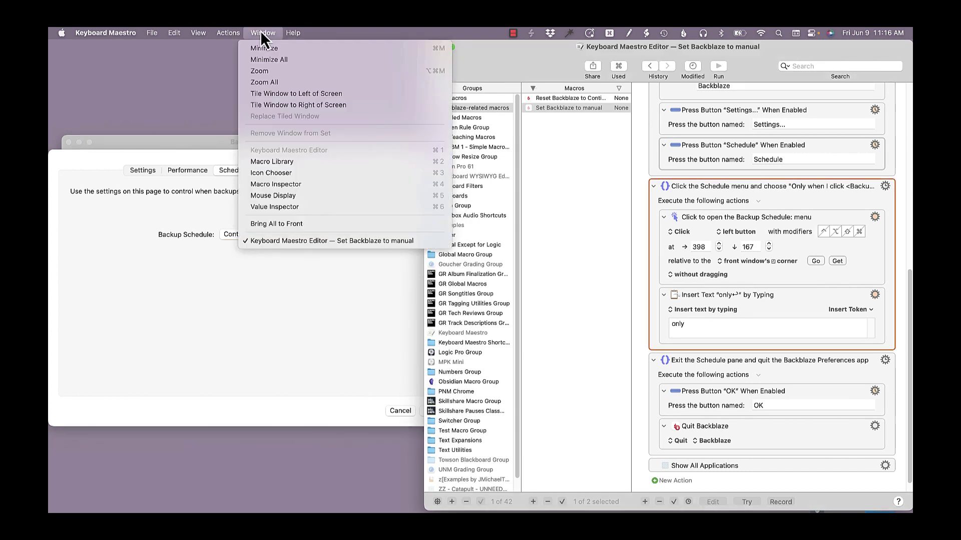
left_click(271, 194)
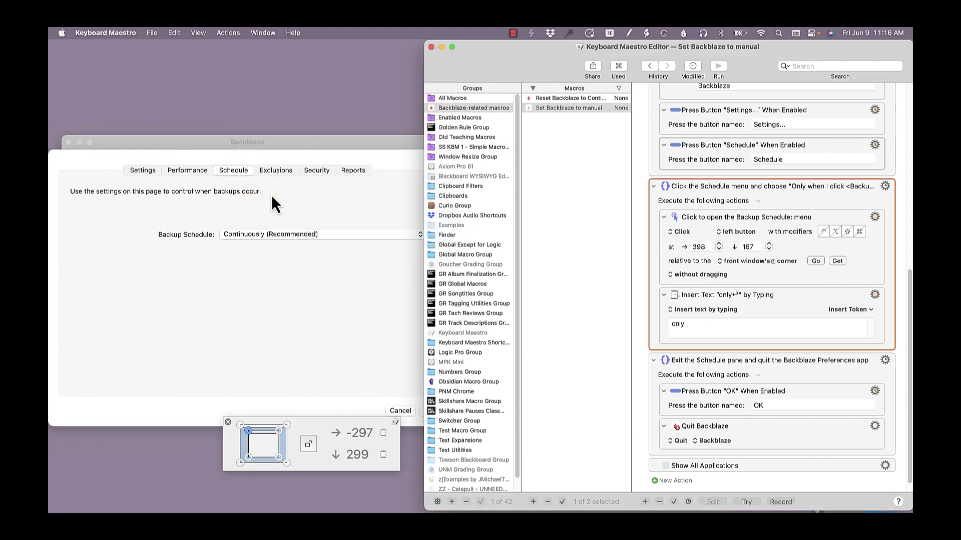
left_click_drag(324, 437, 287, 269)
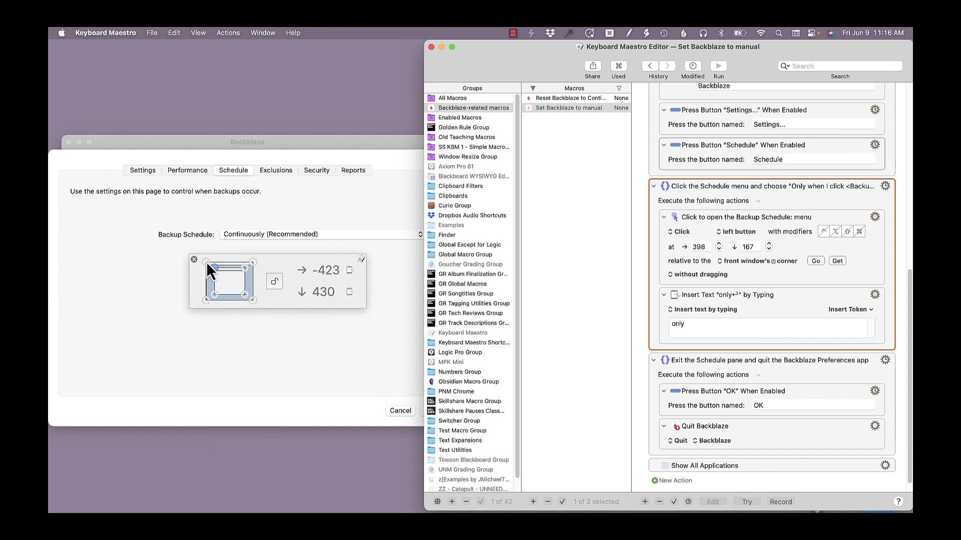
Try other screen and window corners as the reference point for the Mouse Display coordinates.
left_click(253, 263)
left_click(253, 300)
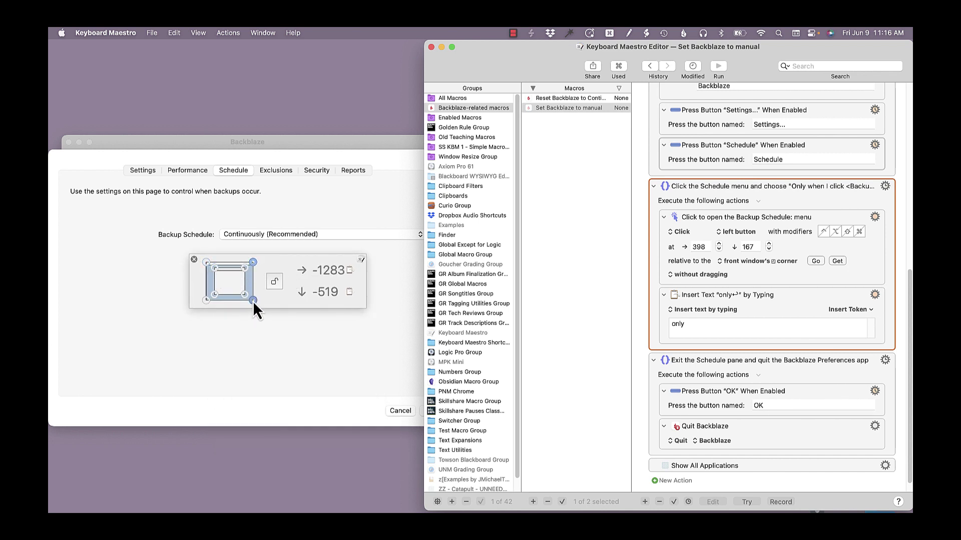
left_click(206, 301)
left_click(214, 270)
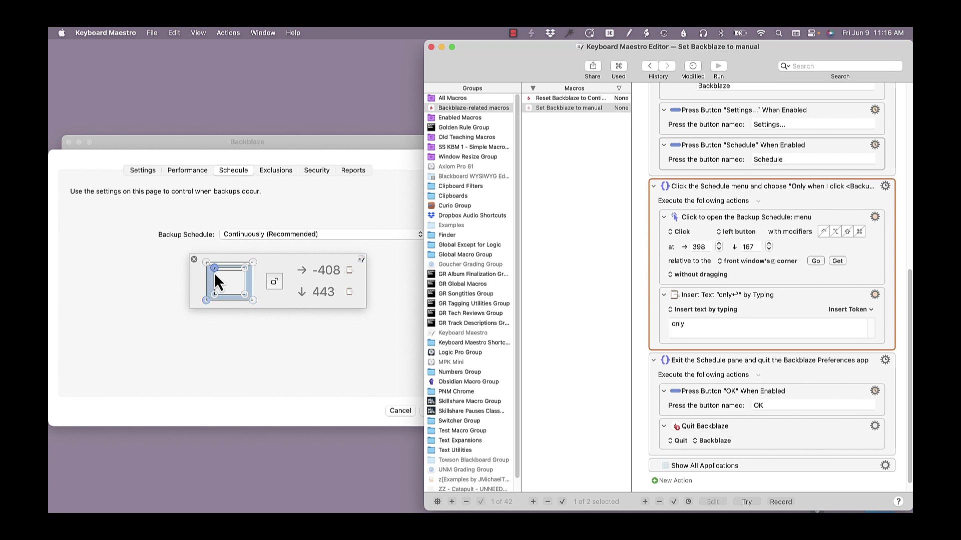
left_click(216, 296)
left_click(245, 296)
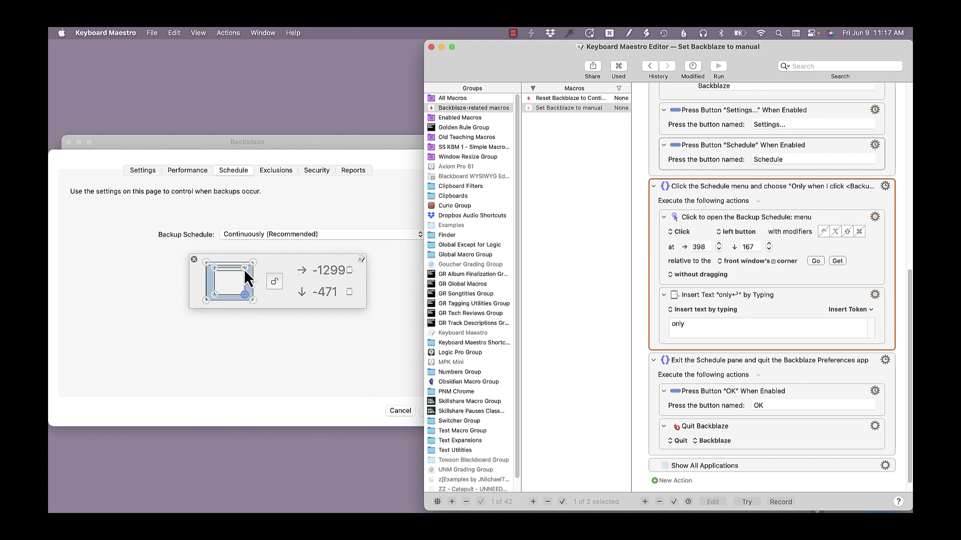
Make Mouse Display measure from the front window's top-left corner and lock the coordinates over Backblaze's Backup Schedule menu.
left_click(214, 269)
left_click(224, 211)
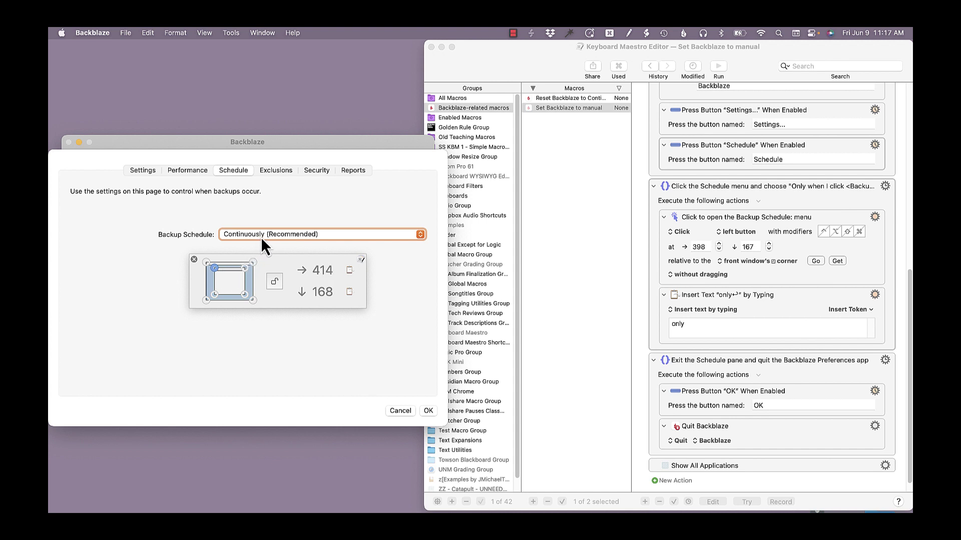
left_click(275, 281)
Set the click position of the Backup Schedule menu action to 419 horizontal and 166 vertical, and close Mouse Display.
double_click(699, 247)
type("419")
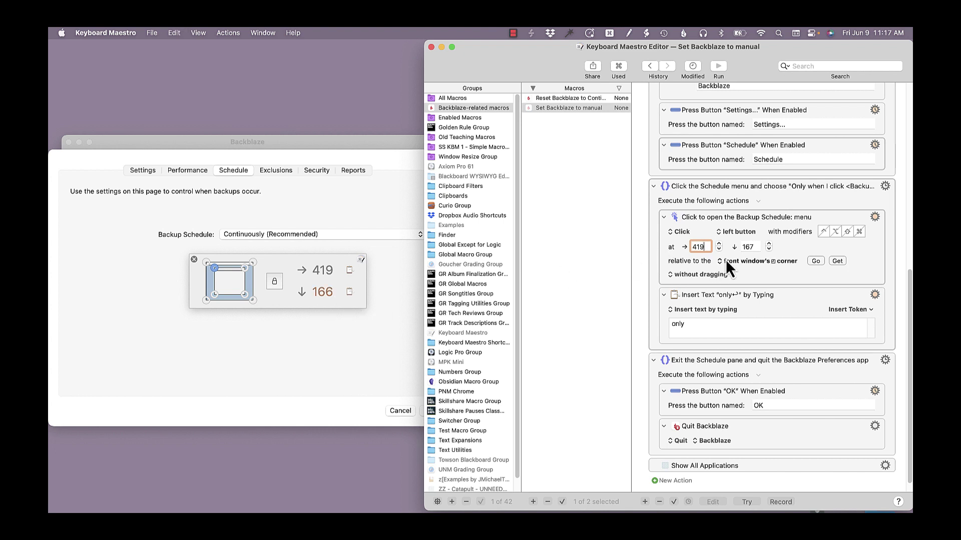
key("Tab")
type("166")
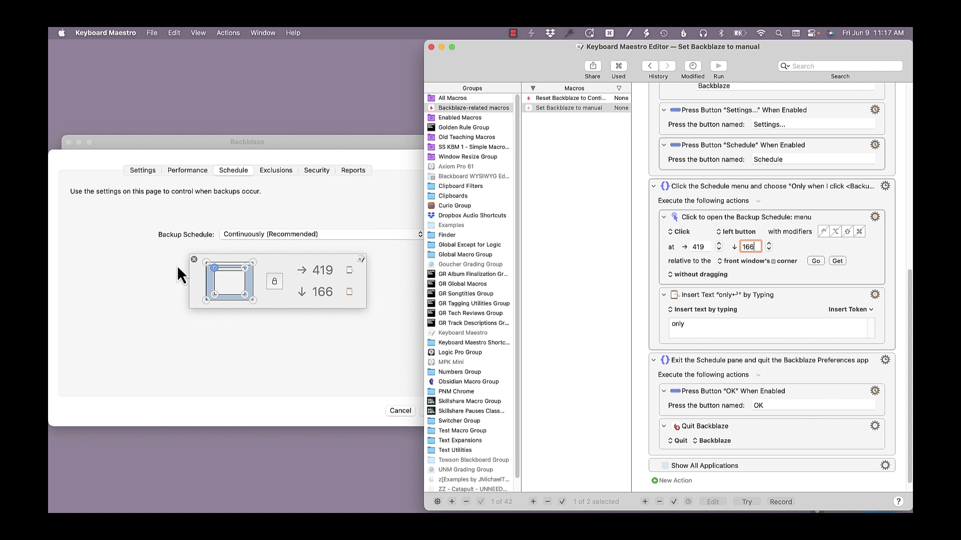
left_click(193, 260)
Open Backblaze's Backup Schedule menu and enter "only" to choose "Only when I click <Backup Now>".
left_click(253, 236)
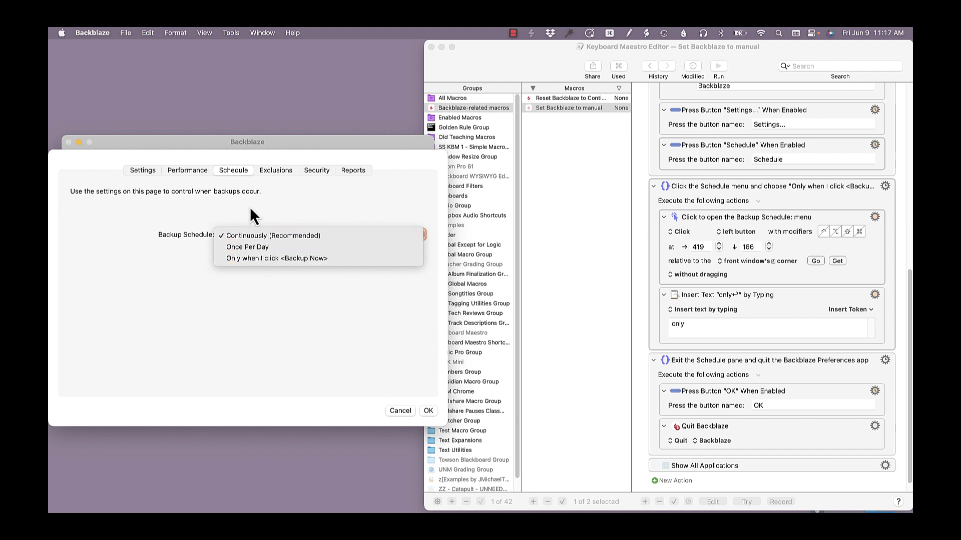
type("only")
key("Return")
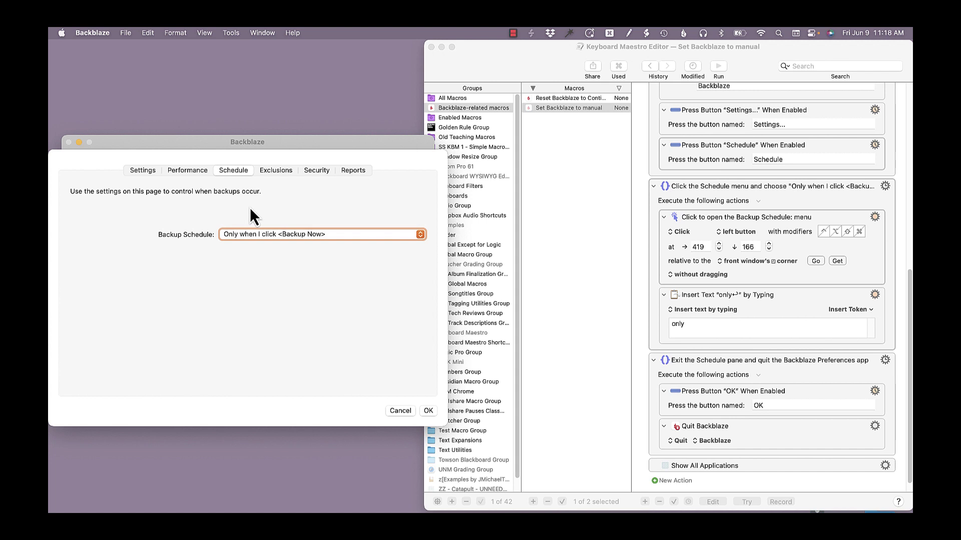
Follow the macro's exit group by hand, accepting the schedule settings and quitting Backblaze, and select the Show All Applications action.
left_click(698, 358)
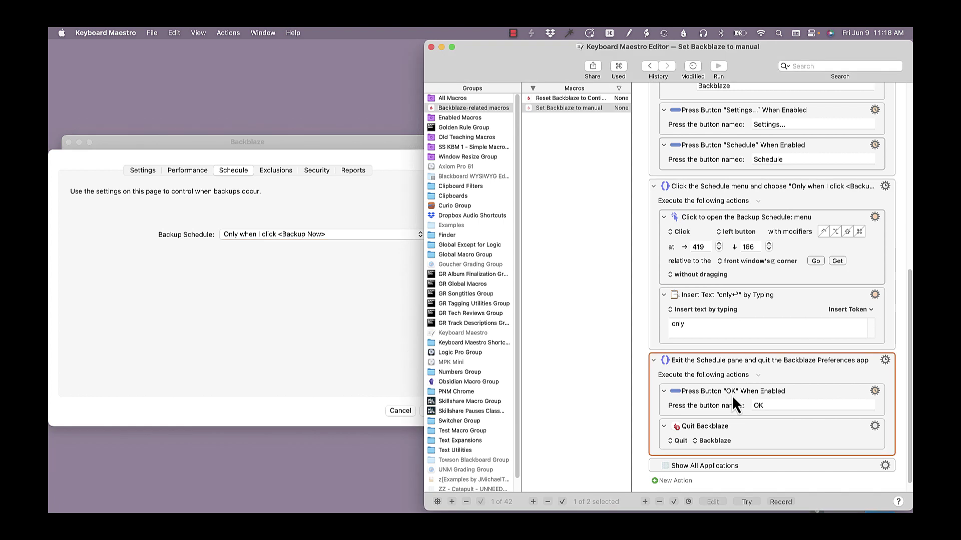
left_click(383, 357)
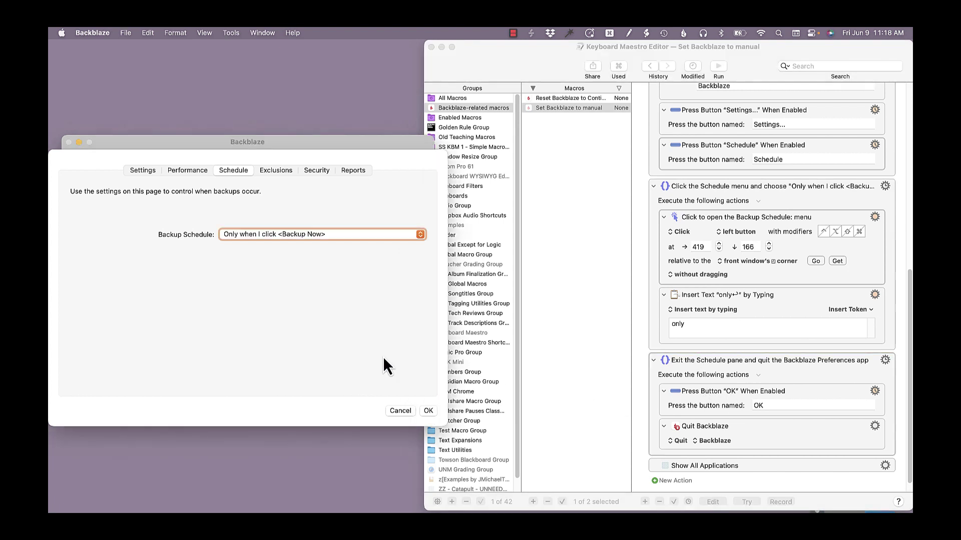
left_click(428, 411)
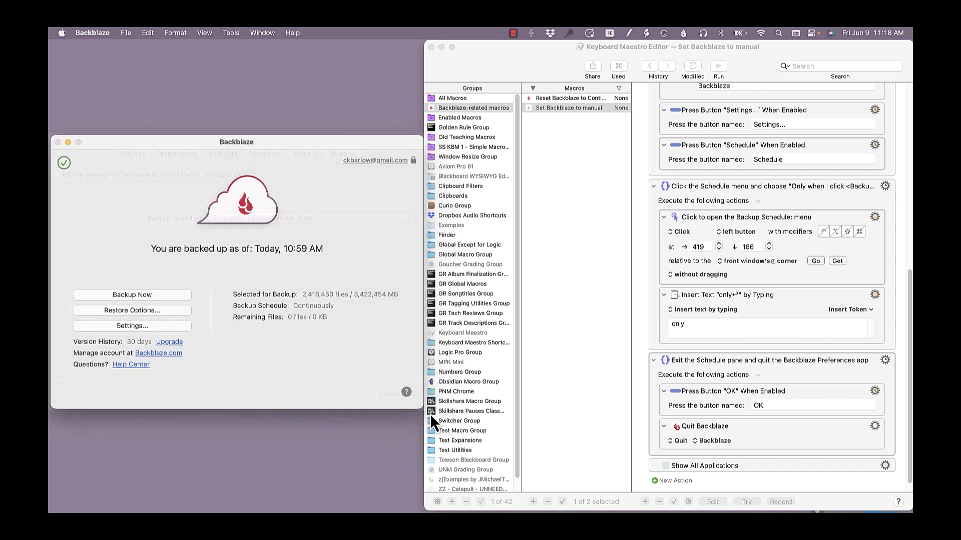
key("super+q")
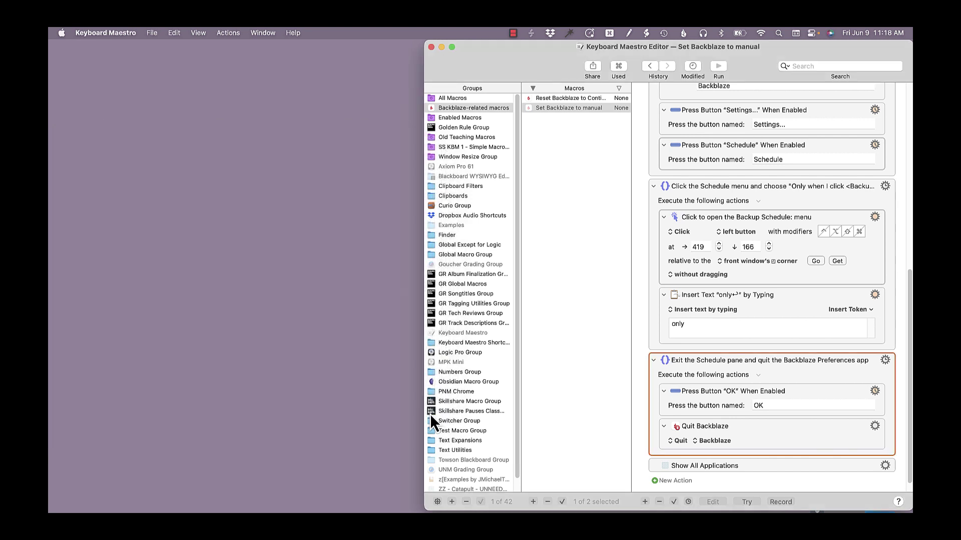
left_click(716, 468)
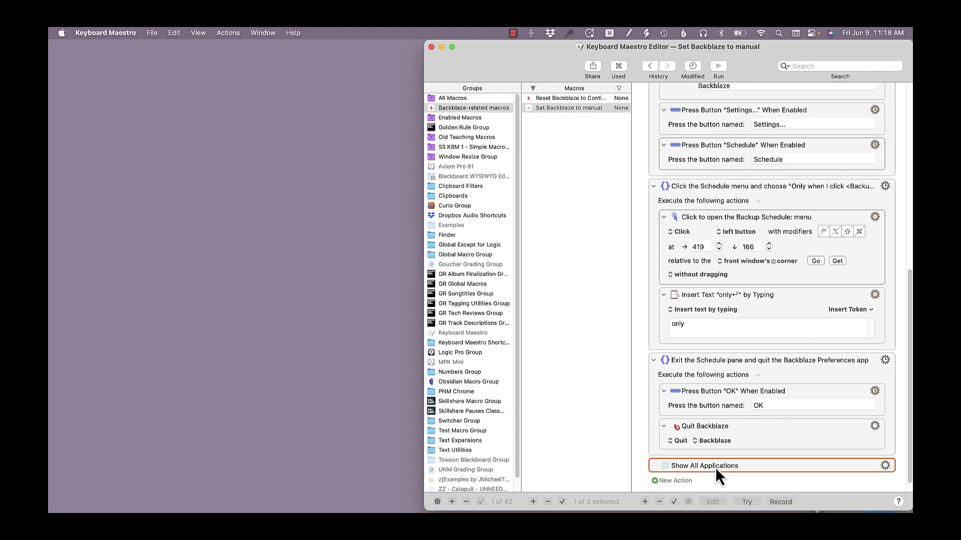